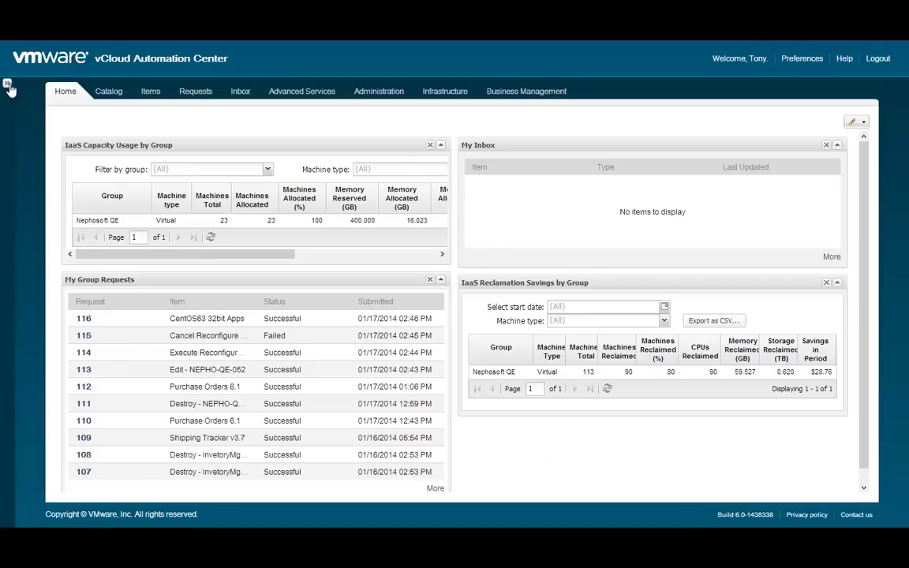
- Go through My Goals and Fabric Configuration to the Business Groups page listing the Nephosoft groups
{"action": "left_click", "coordinate": [8, 85]}
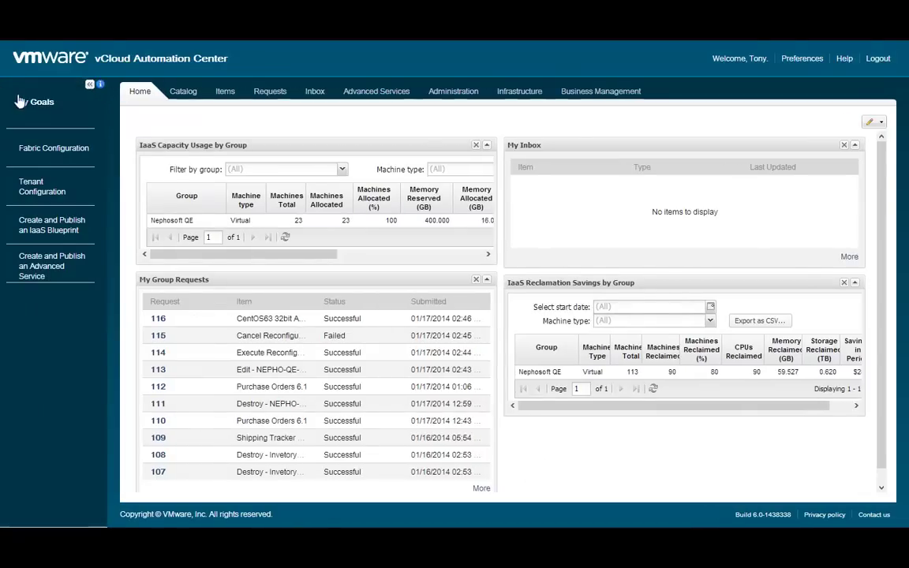
{"action": "left_click", "coordinate": [56, 150]}
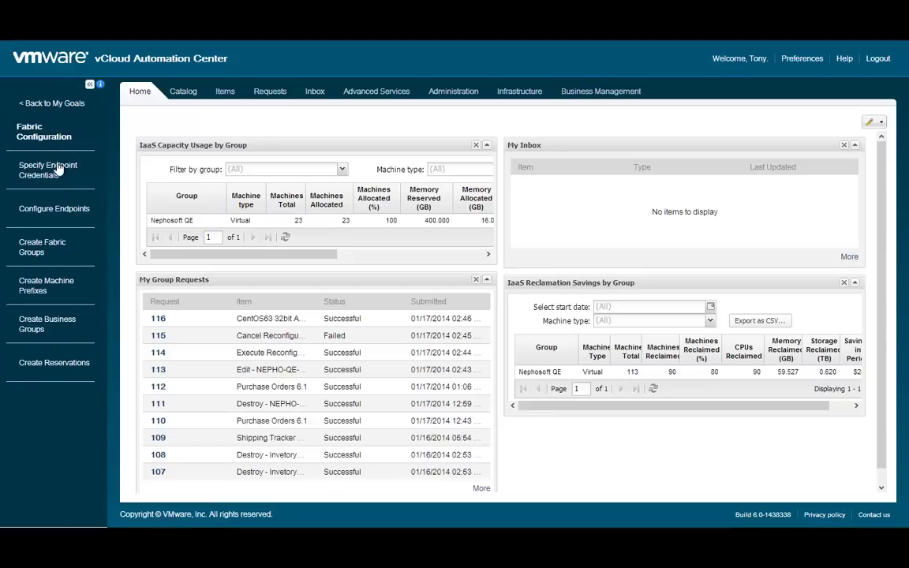
{"action": "left_click", "coordinate": [45, 329]}
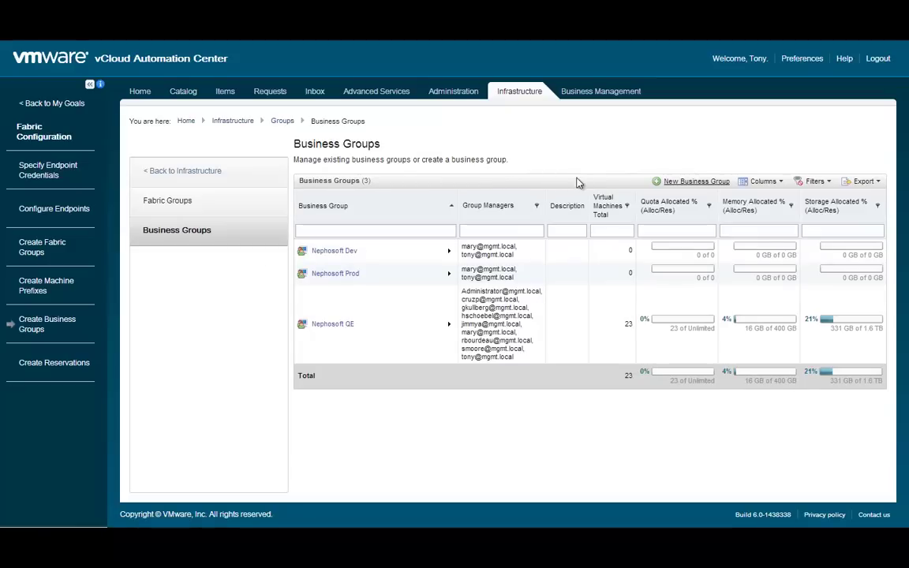
- Create a new business group named 'Field Training' with description 'All Field Employees'
{"action": "left_click", "coordinate": [701, 182]}
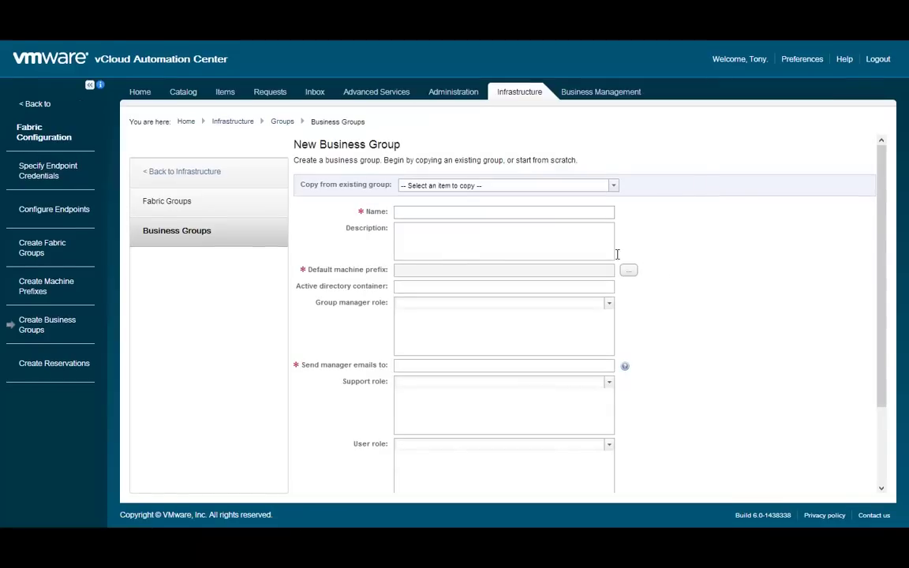
{"action": "left_click", "coordinate": [477, 213]}
{"action": "type", "text": "Field Training"}
{"action": "key", "text": "Tab"}
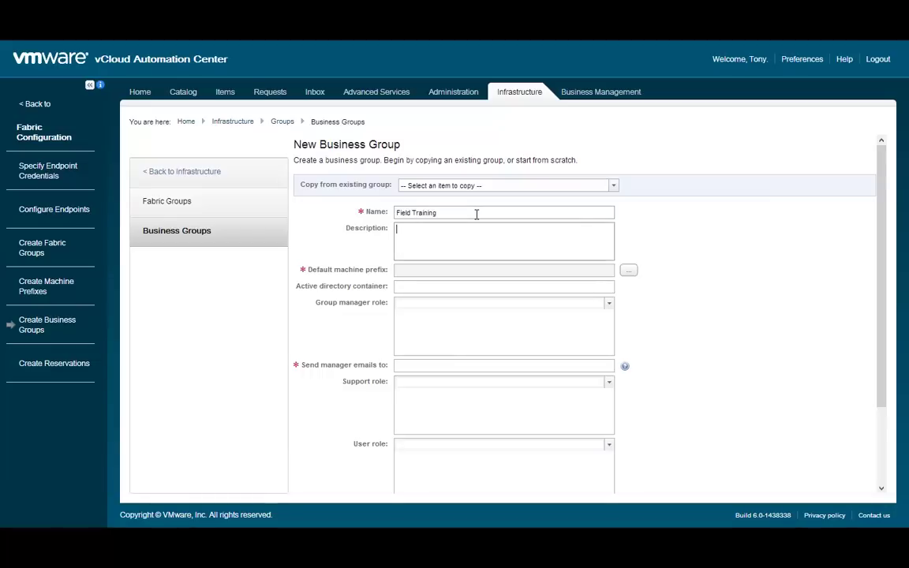
{"action": "type", "text": "All Field Em"}
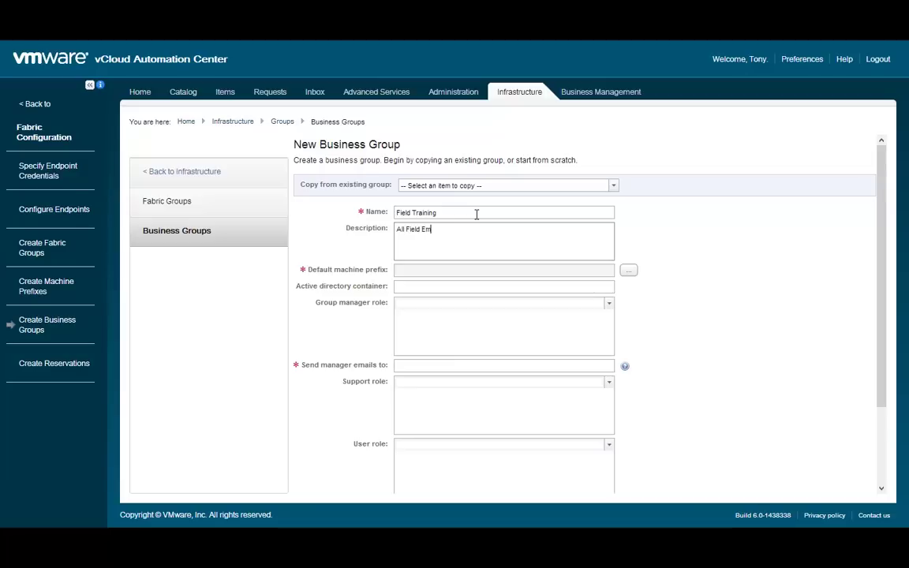
{"action": "type", "text": "ployees"}
- Set the default machine prefix to FIELD- and the Active Directory container to OU=computers
{"action": "left_click", "coordinate": [631, 273]}
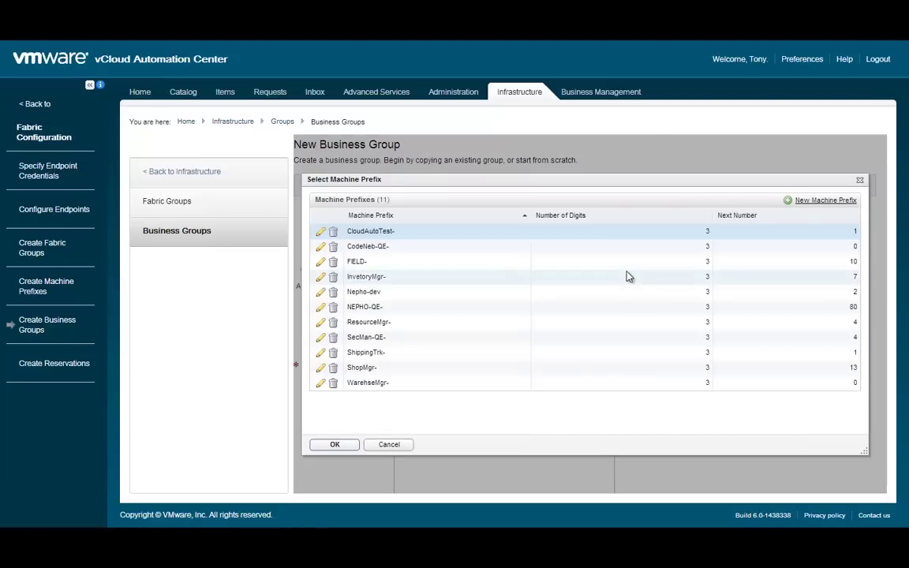
{"action": "left_click", "coordinate": [474, 264]}
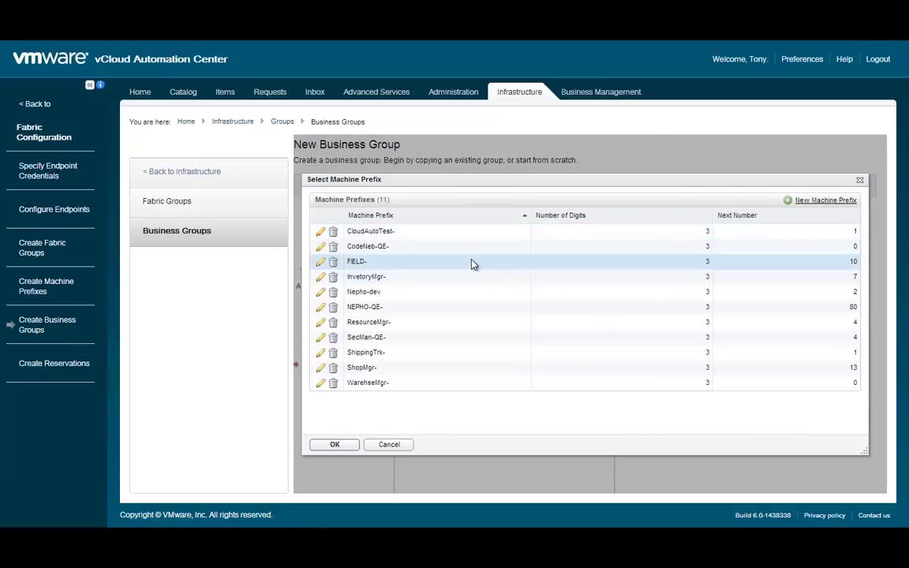
{"action": "left_click", "coordinate": [339, 446]}
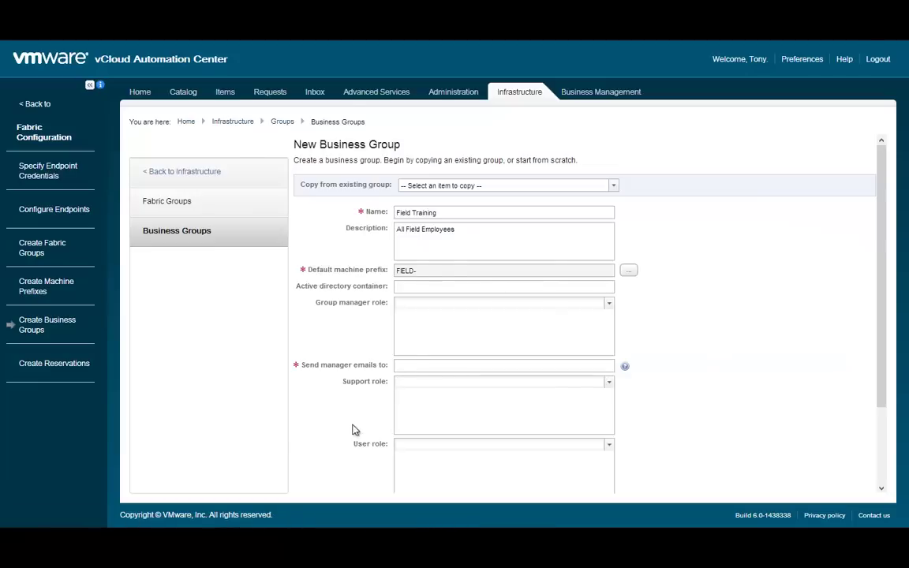
{"action": "left_click", "coordinate": [424, 289]}
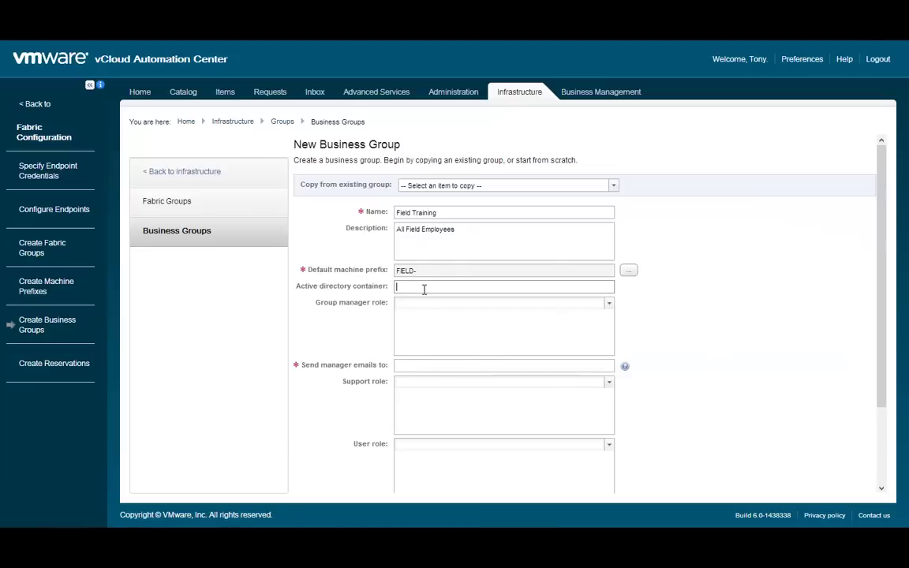
{"action": "type", "text": "OU=computers"}
- Look up the manager's e-mail account and add it to the group manager role
{"action": "left_click", "coordinate": [422, 303]}
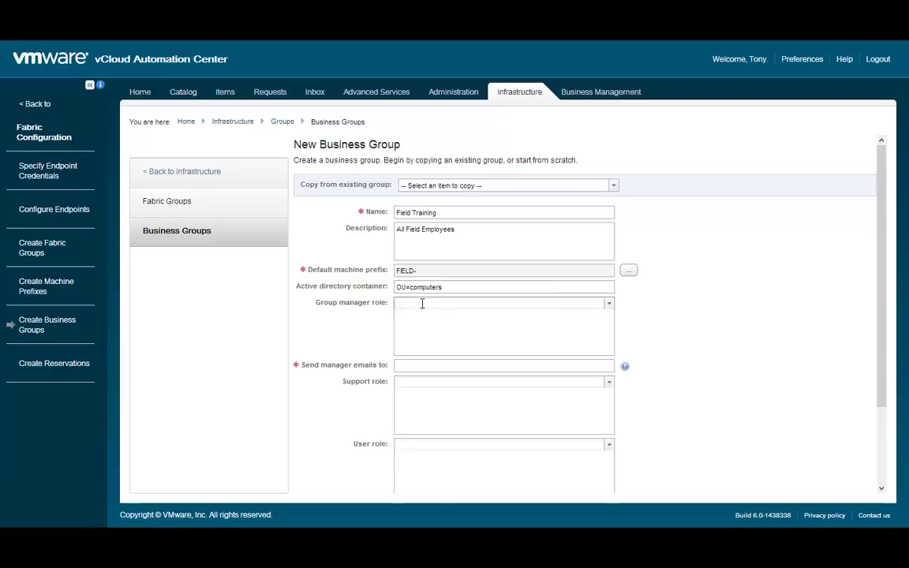
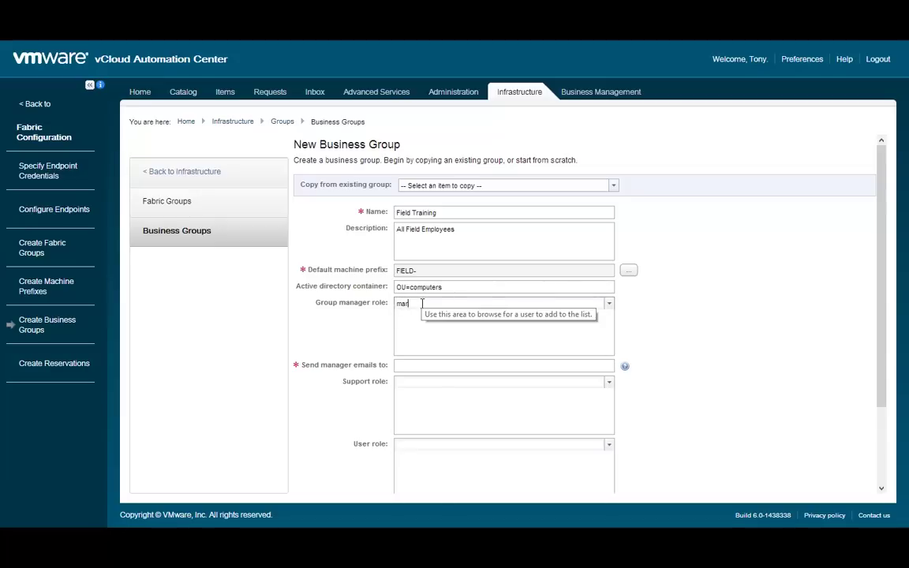
{"action": "key", "text": "Return"}
{"action": "left_click", "coordinate": [753, 327]}
- Send manager emails to the manager's address and add a colleague's e-mail account to the support role
{"action": "left_click", "coordinate": [516, 367]}
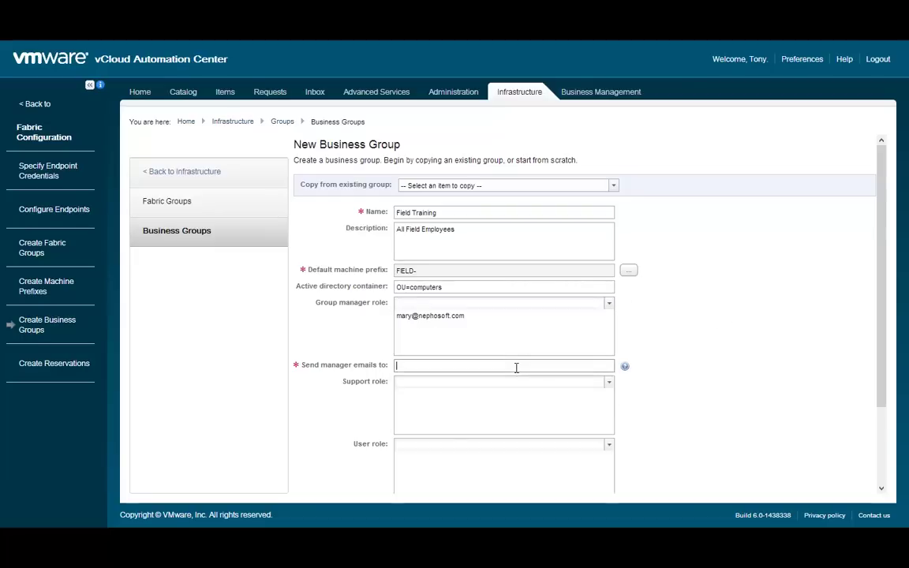
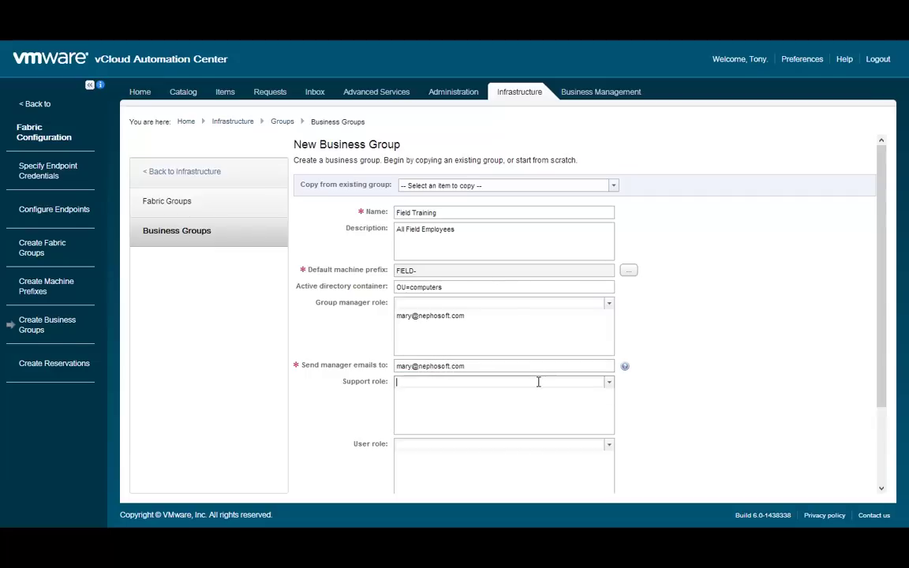
{"action": "left_click", "coordinate": [538, 382]}
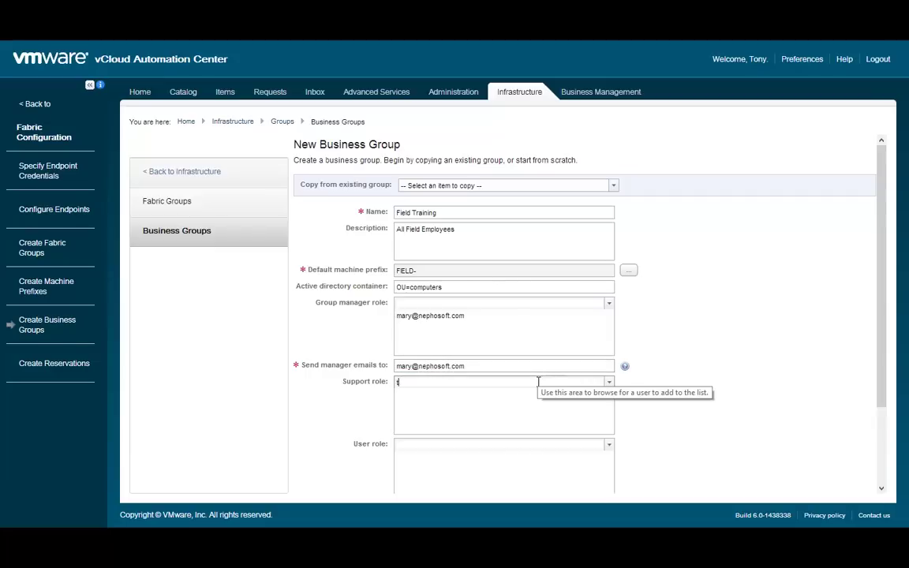
{"action": "key", "text": "Return"}
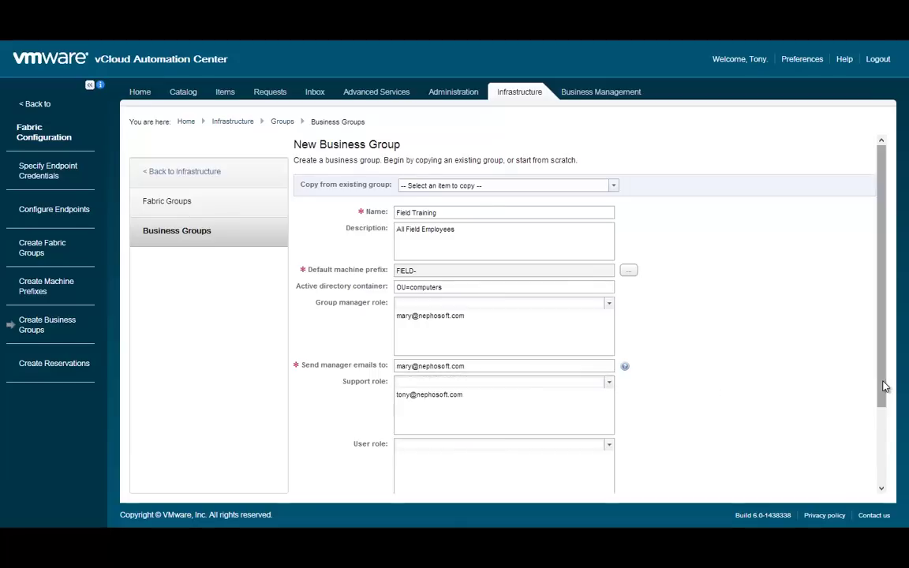
- Add a member's e-mail account to the group's user role
{"action": "left_click_drag", "start_coordinate": [881, 386], "coordinate": [878, 482]}
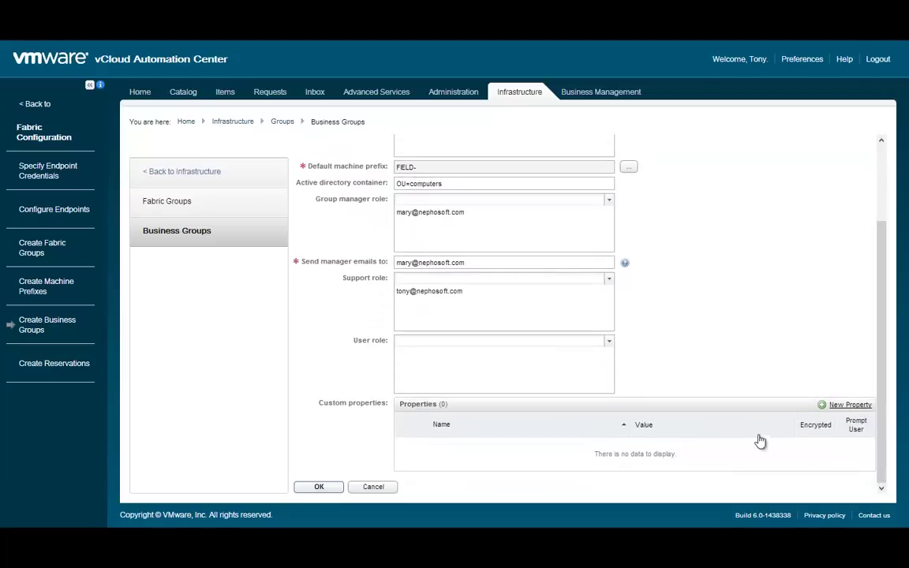
{"action": "left_click", "coordinate": [518, 341]}
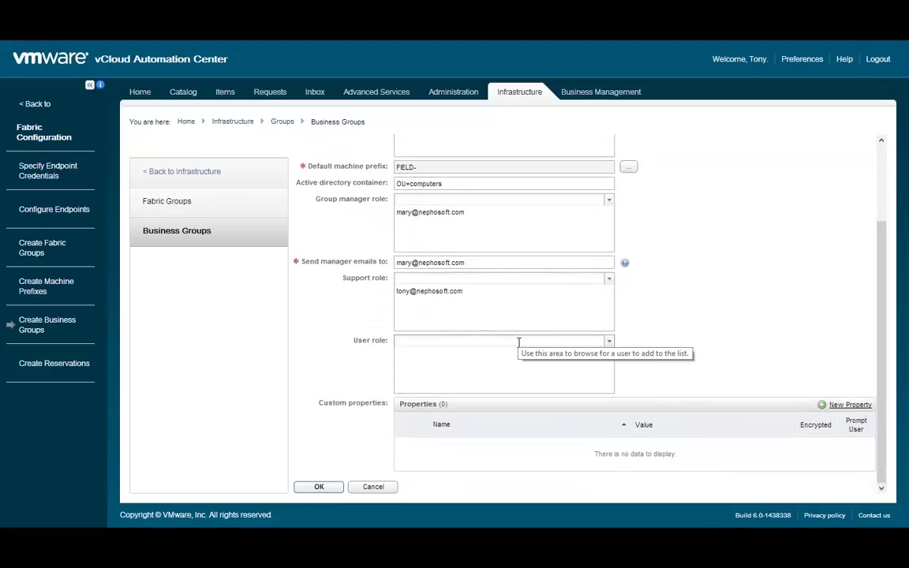
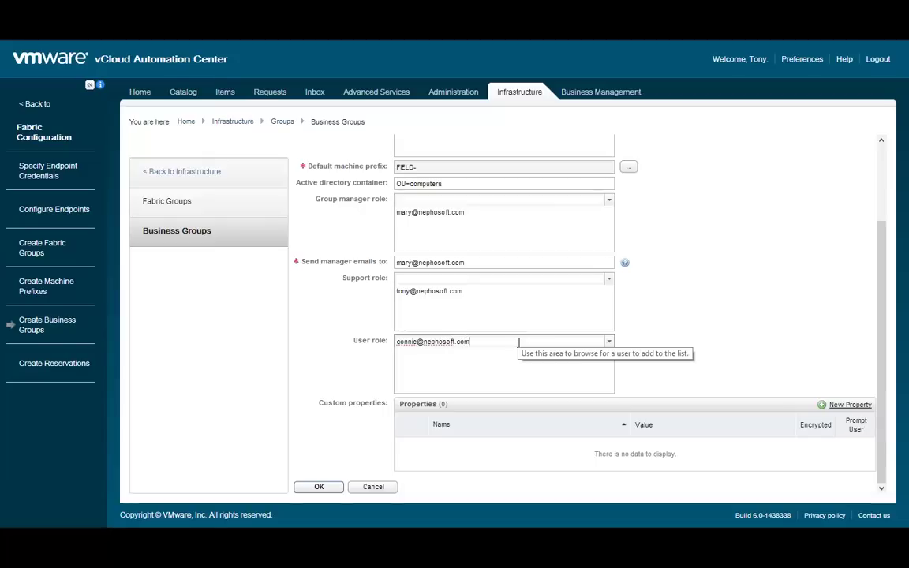
{"action": "key", "text": "Return"}
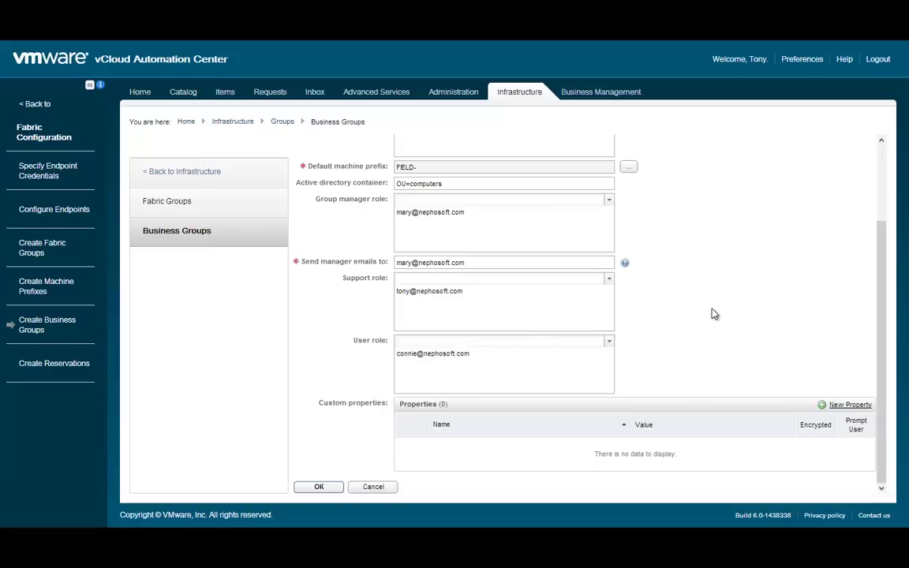
{"action": "left_click", "coordinate": [442, 341]}
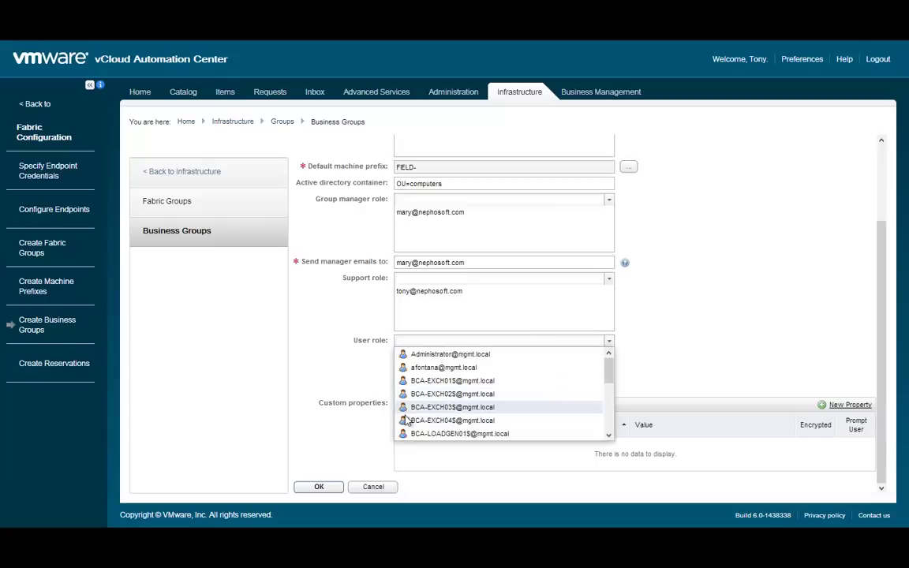
{"action": "left_click", "coordinate": [319, 452]}
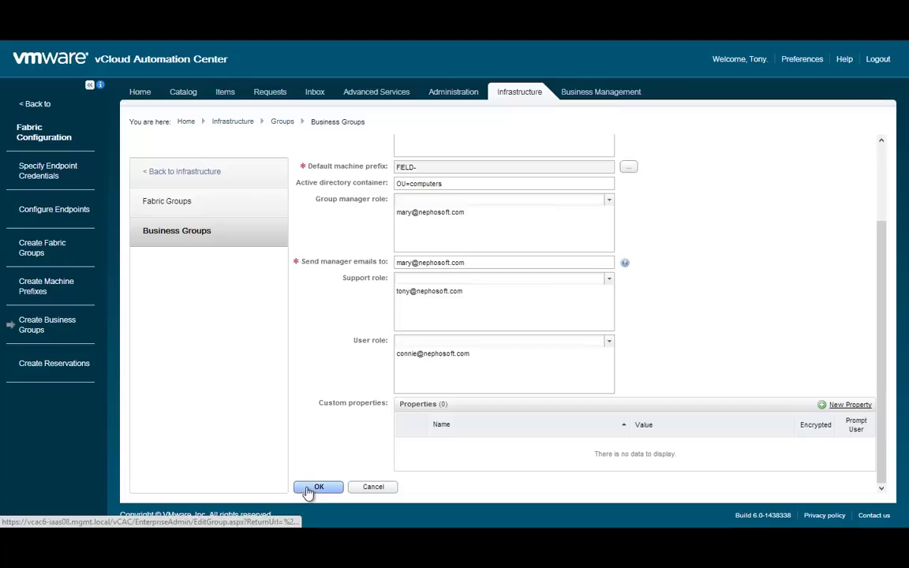
- Save the completed Field Training business group form with OK
{"action": "left_click", "coordinate": [317, 487]}
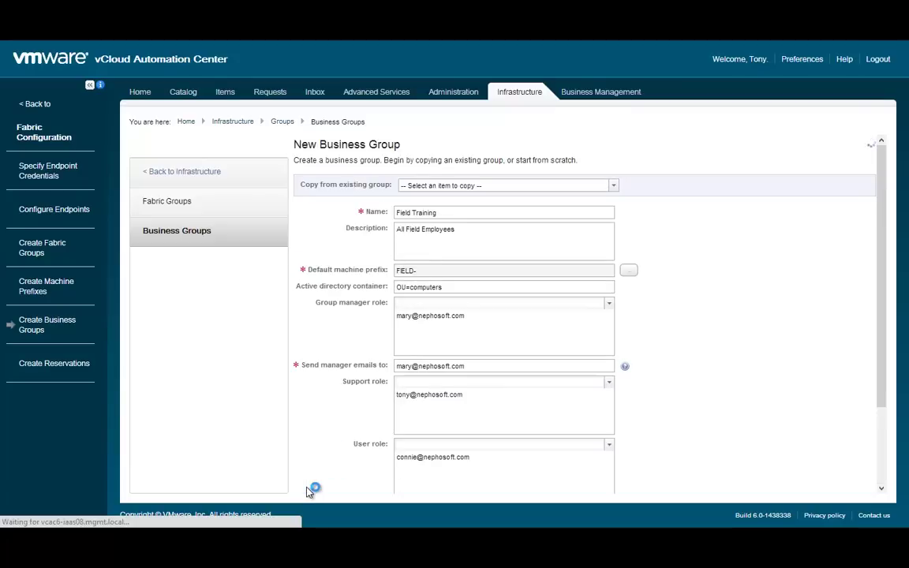